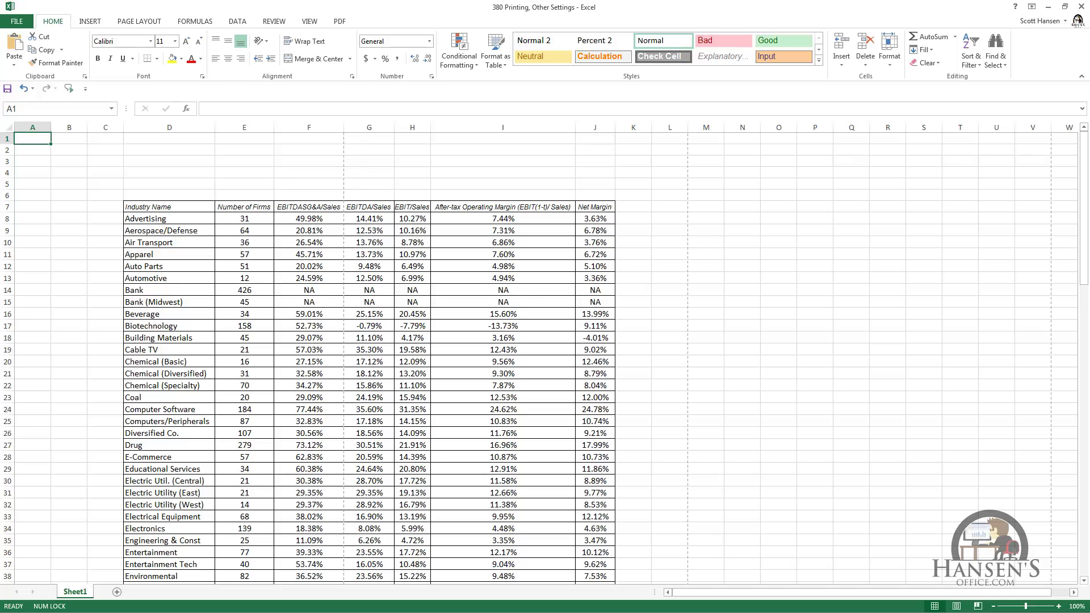
# Step: Bring up the print settings for the worksheet and limit printing to pages 2 to 4
pyautogui.hotkey('ctrl', 'p')
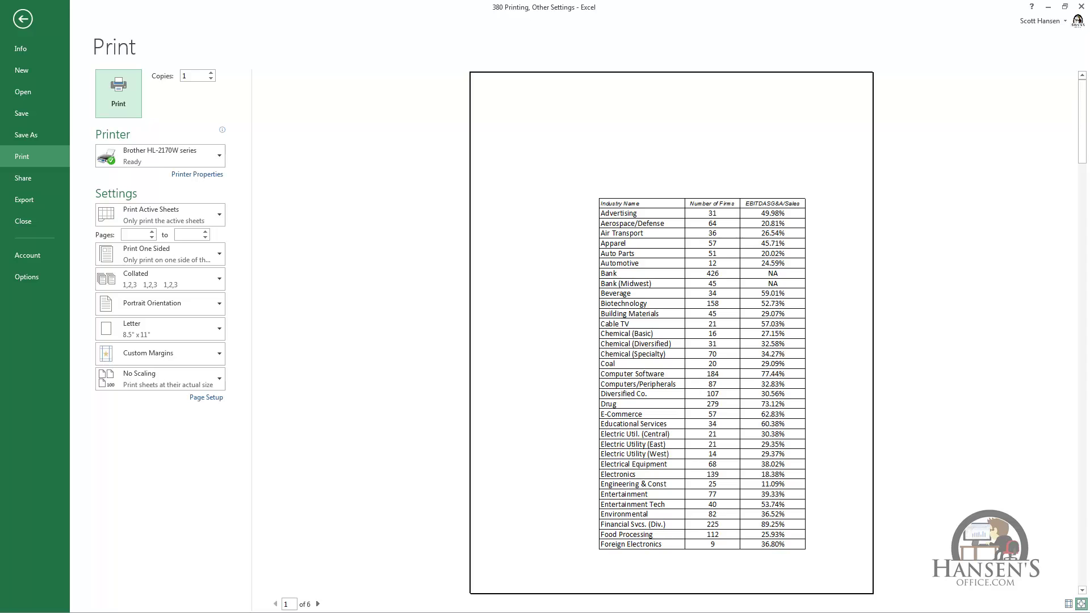
pyautogui.click(151, 231)
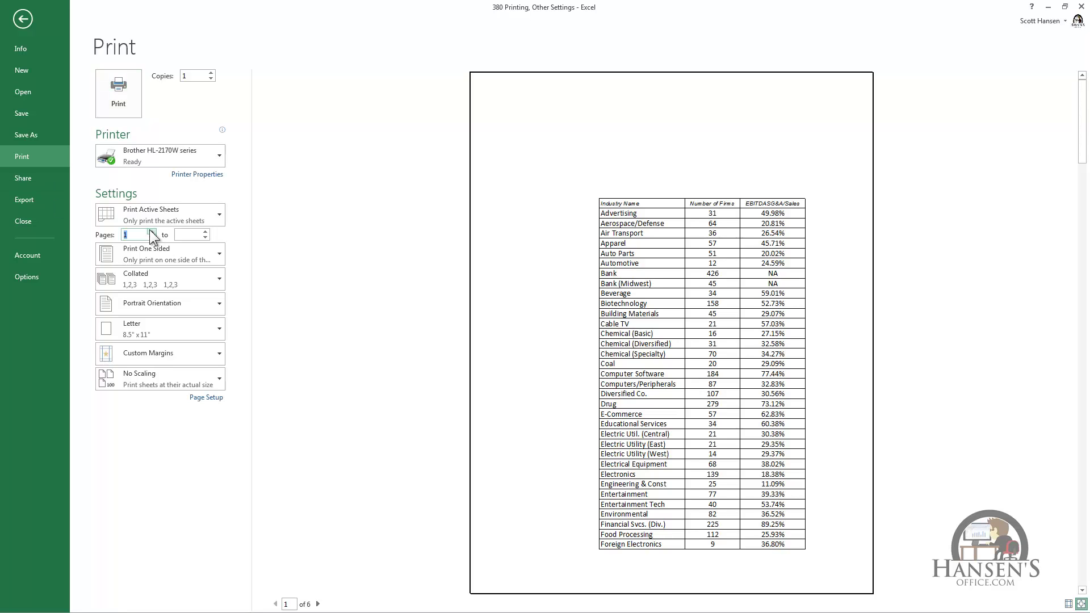
pyautogui.click(187, 235)
pyautogui.write('4')
pyautogui.click(219, 253)
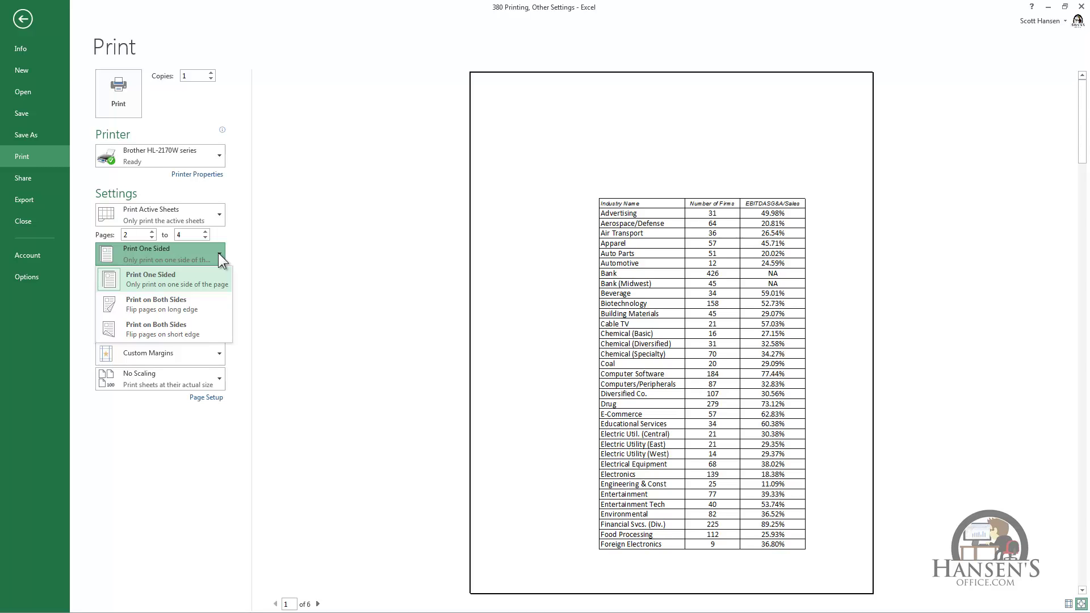
pyautogui.click(289, 254)
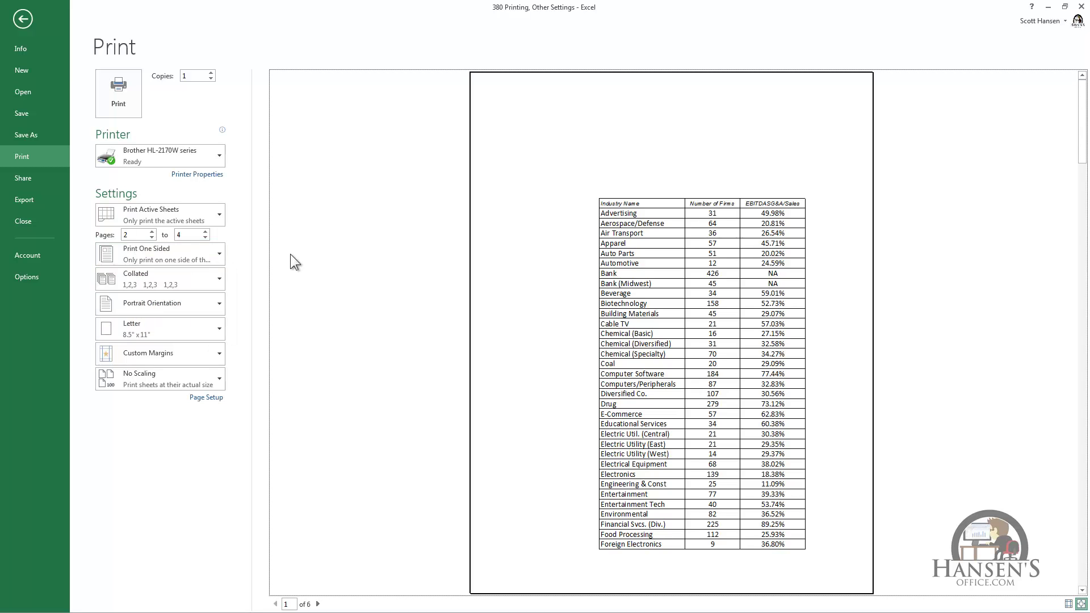
pyautogui.click(218, 281)
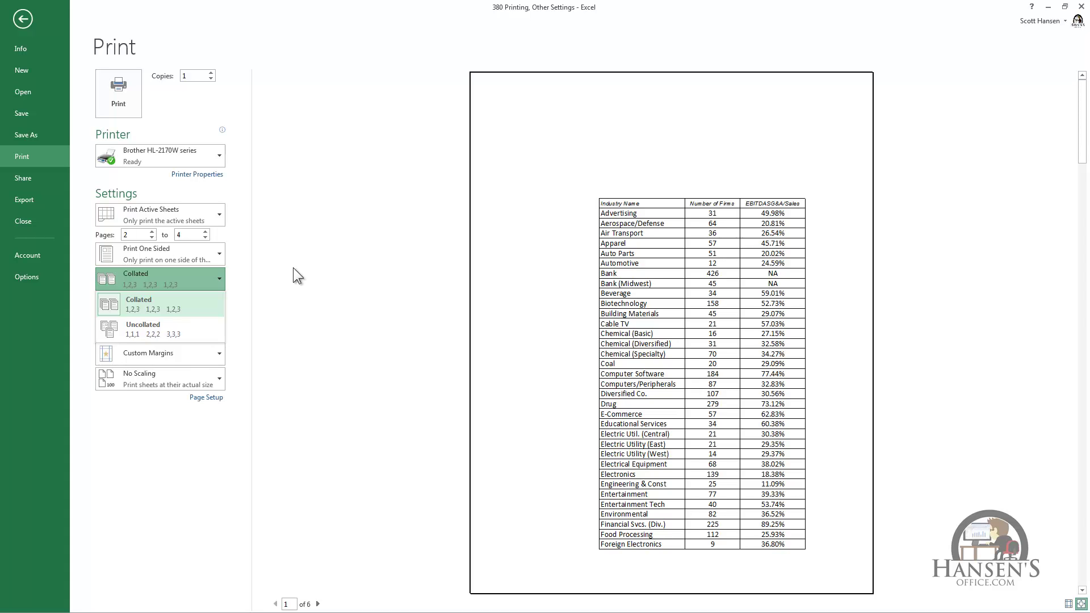
pyautogui.click(293, 268)
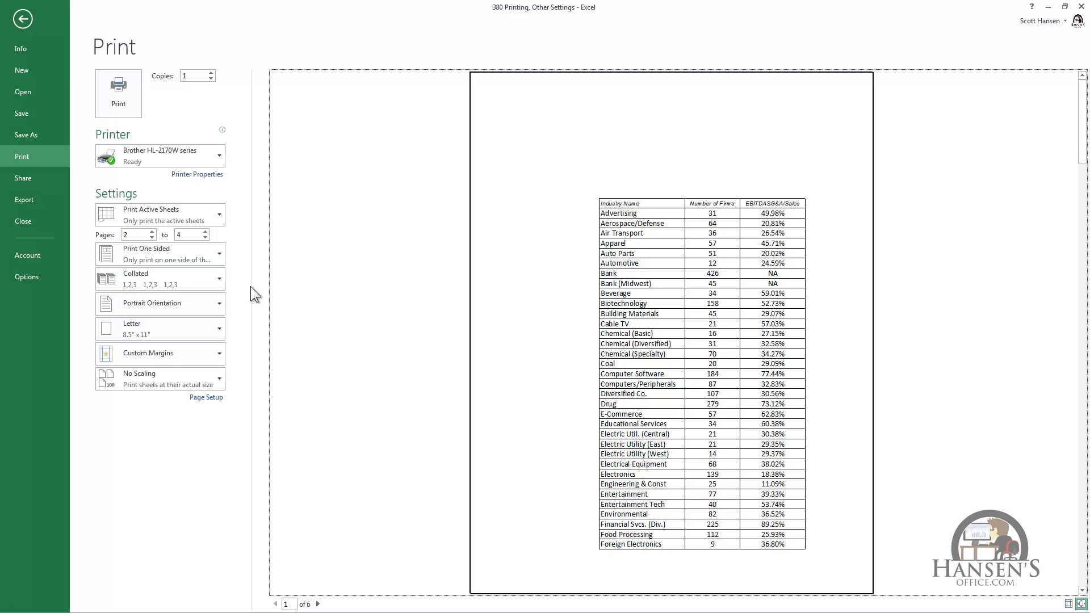
# Step: Set the printout to landscape orientation on Legal 8.5" x 14" paper
pyautogui.click(216, 302)
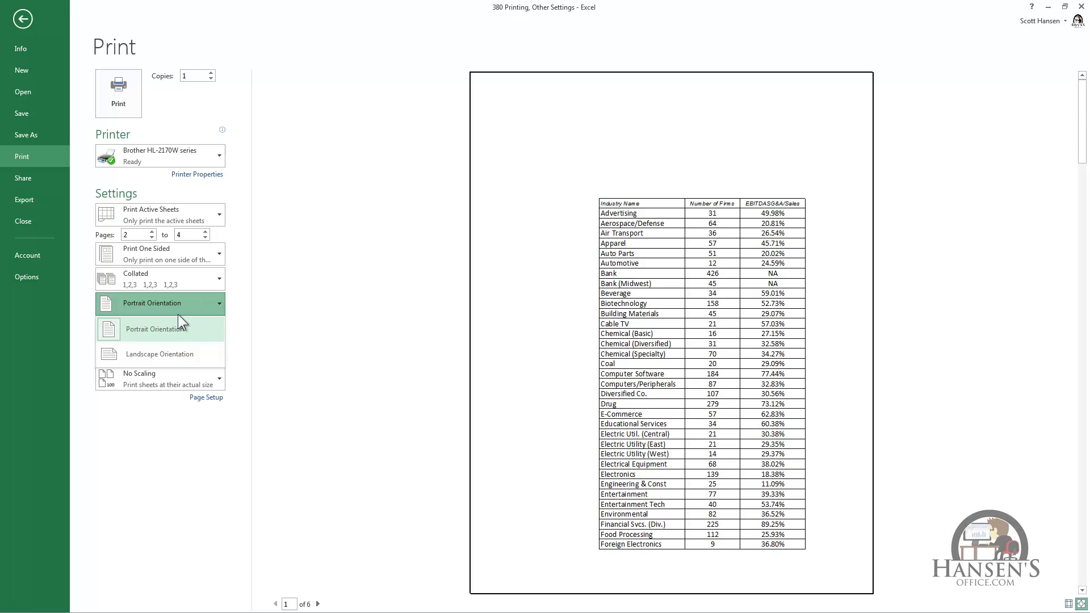
pyautogui.click(170, 363)
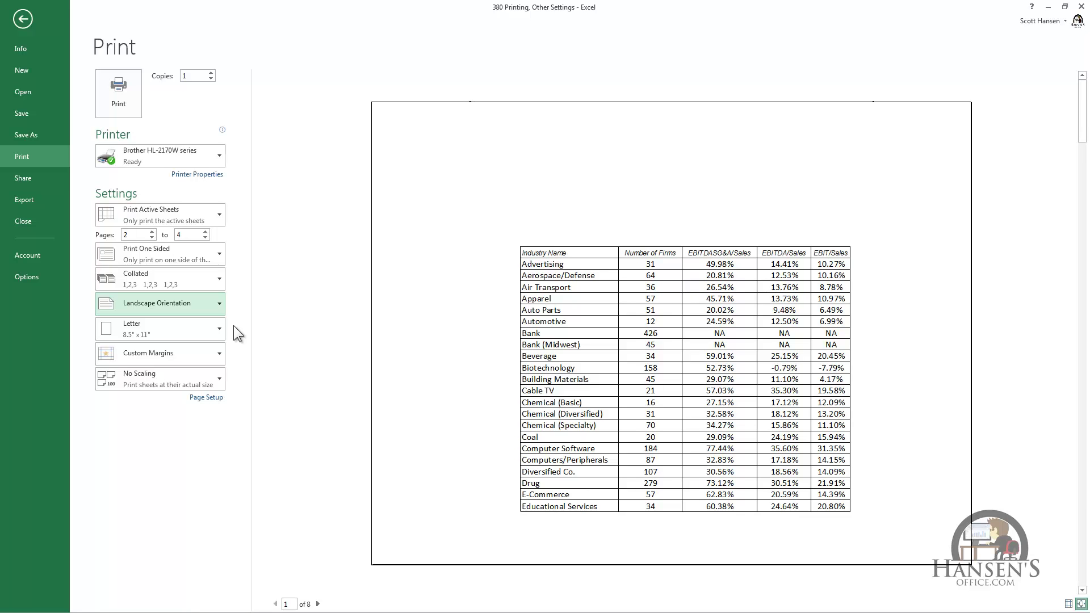
pyautogui.click(221, 332)
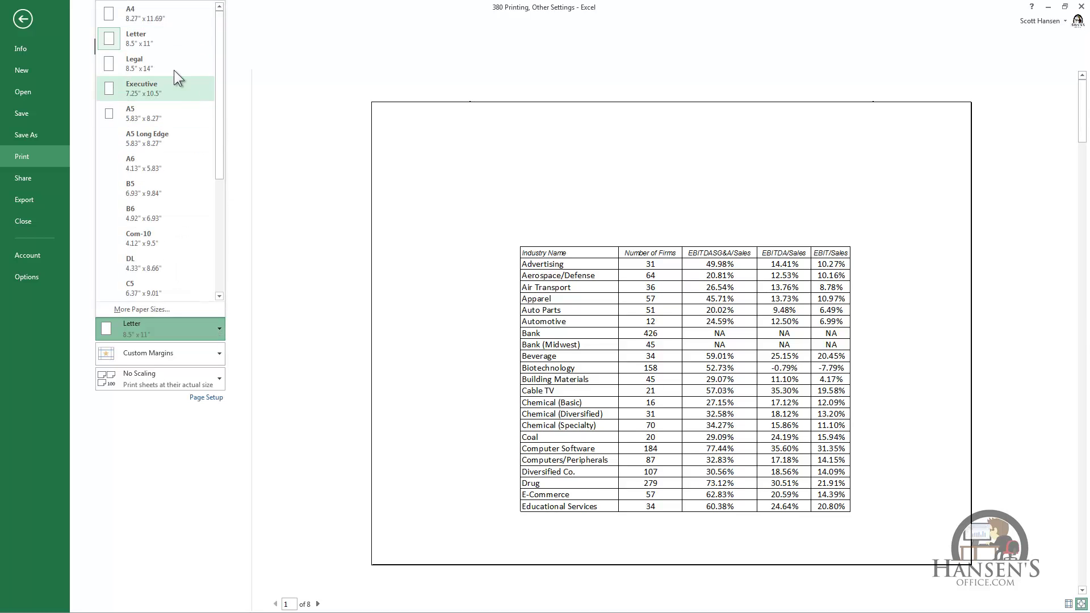
pyautogui.click(161, 62)
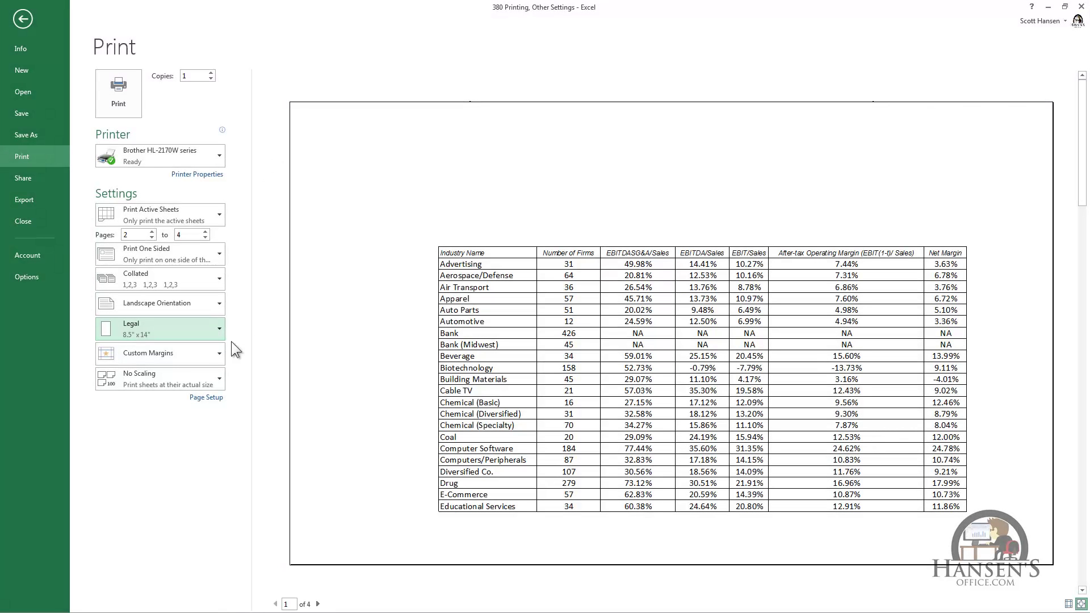
# Step: Apply Narrow margins and centre the printout on the page both horizontally and vertically
pyautogui.click(219, 355)
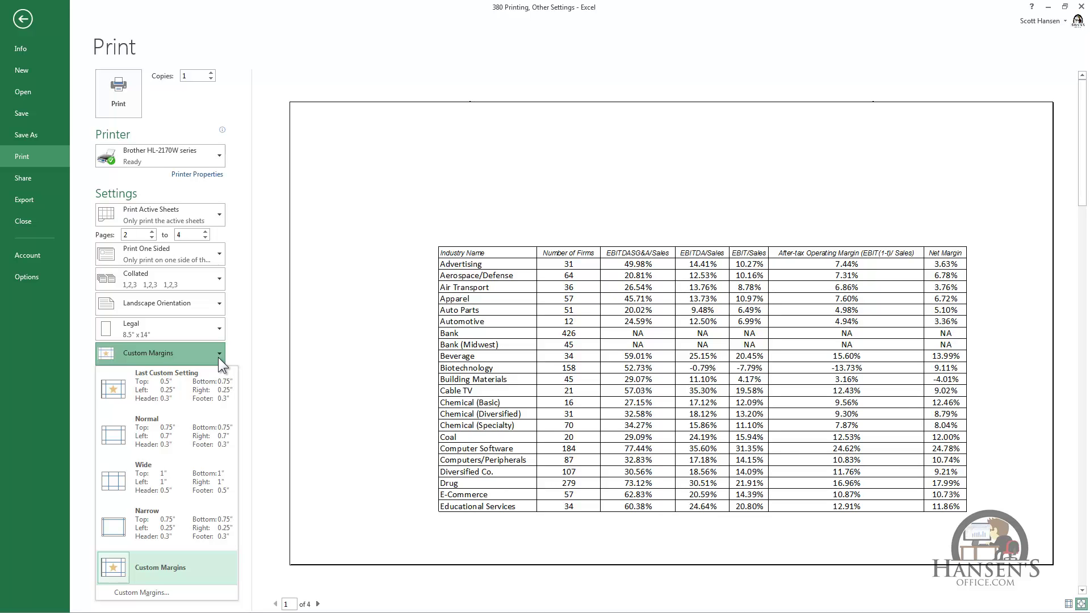
pyautogui.click(183, 520)
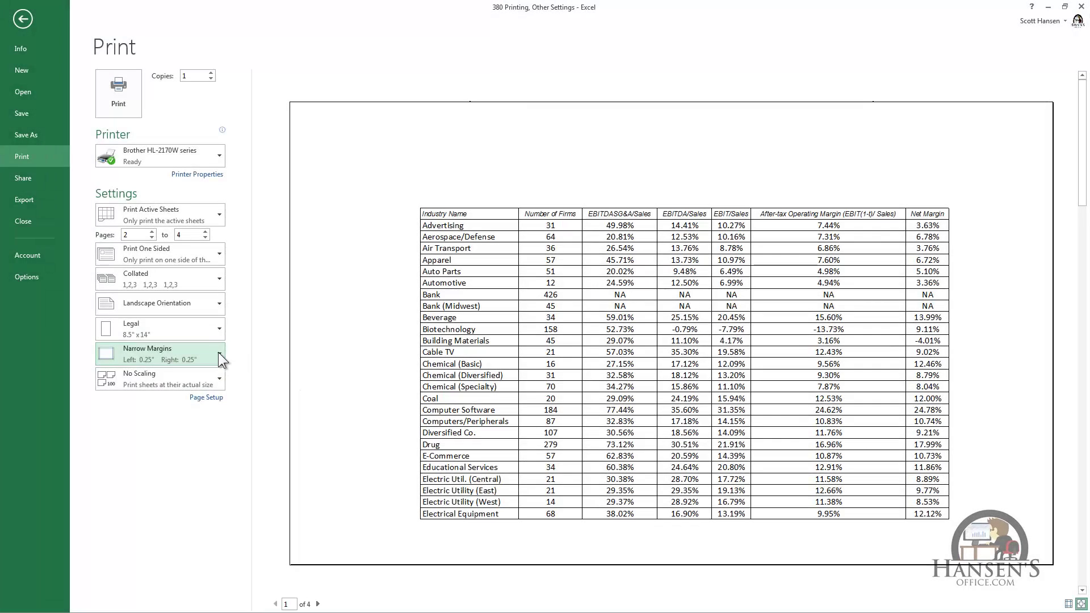
pyautogui.click(219, 355)
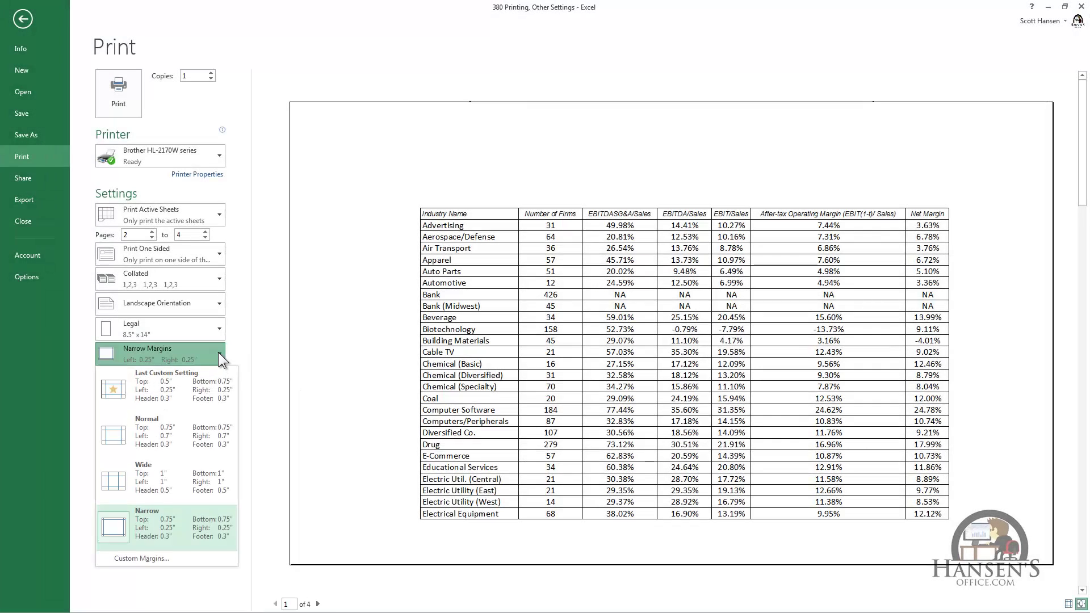
pyautogui.click(157, 557)
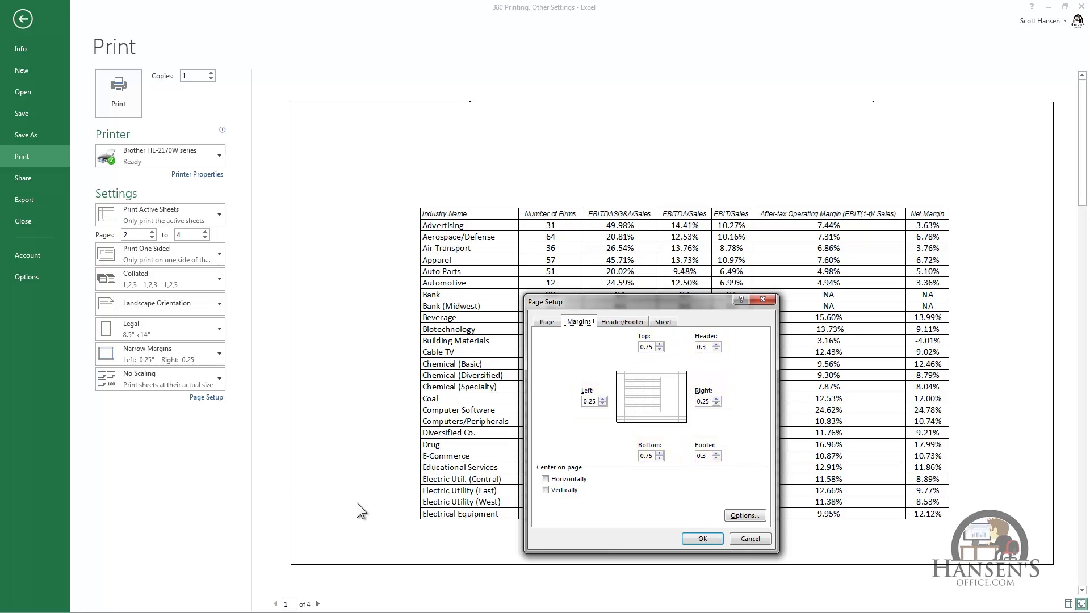
pyautogui.click(546, 478)
pyautogui.click(546, 490)
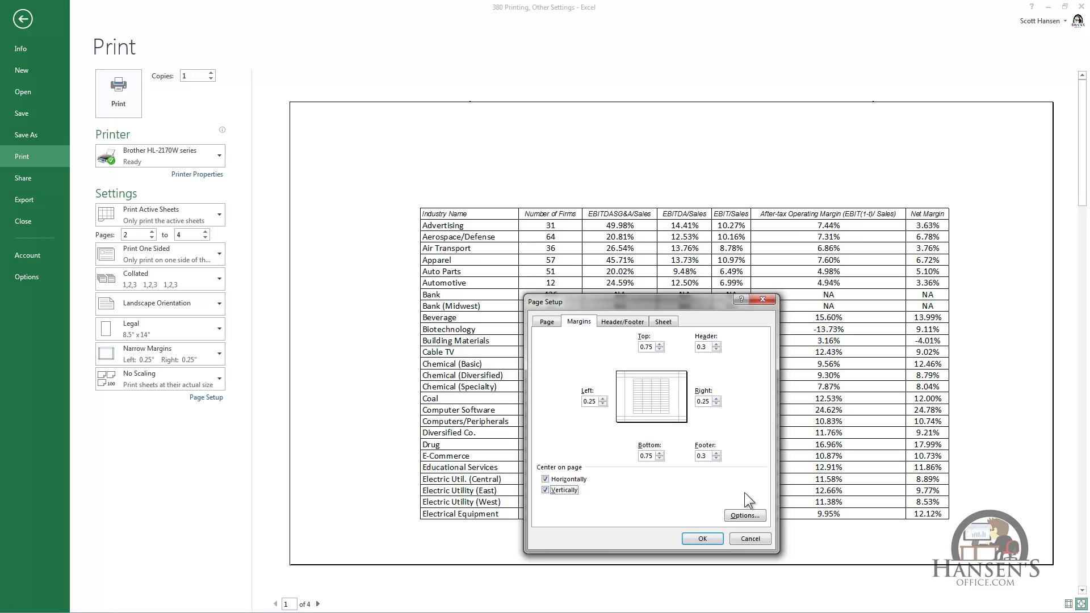
pyautogui.click(747, 513)
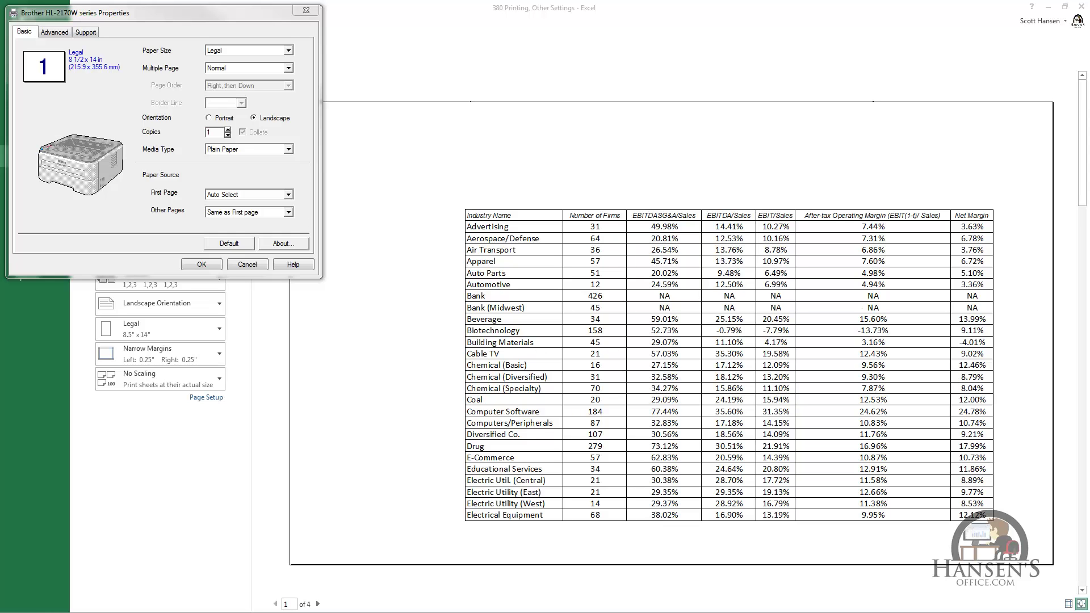
pyautogui.click(241, 265)
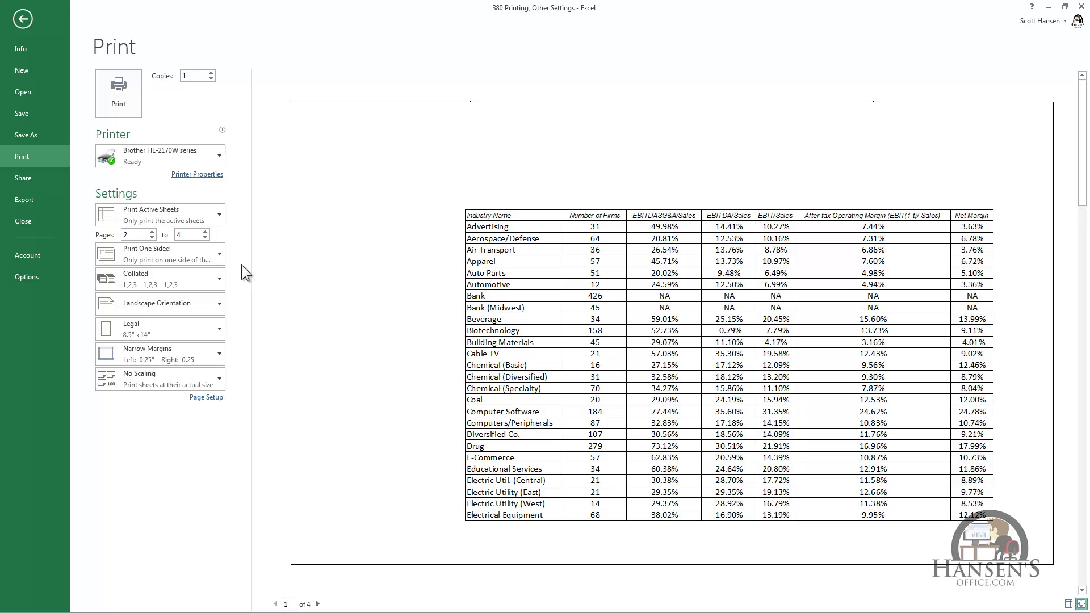
# Step: Try the Fit Sheet on One Page scaling and the Fit All Columns on One Page scaling
pyautogui.click(189, 375)
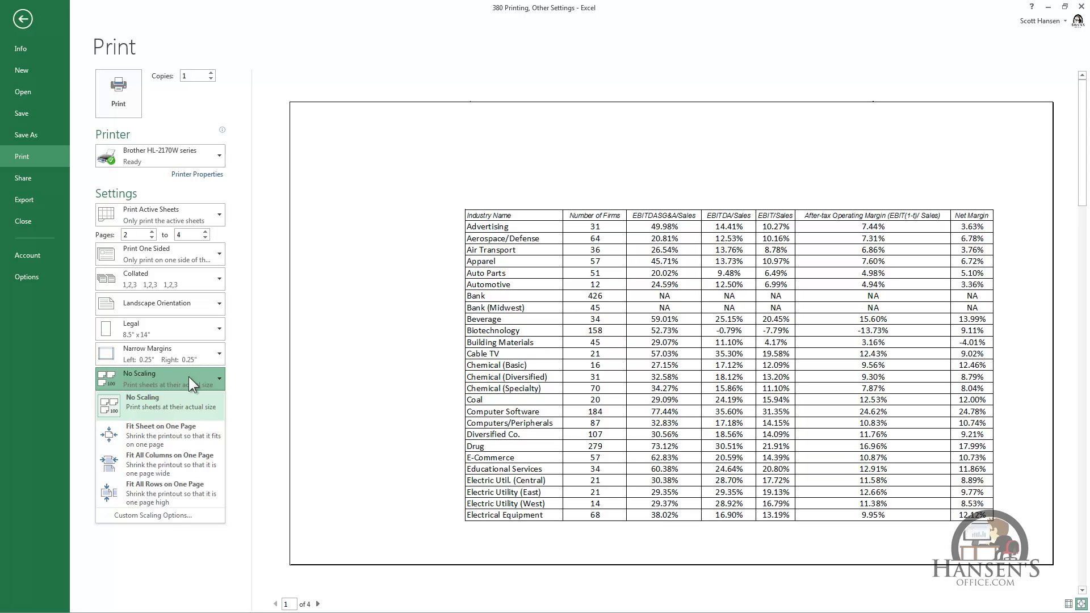
pyautogui.click(185, 427)
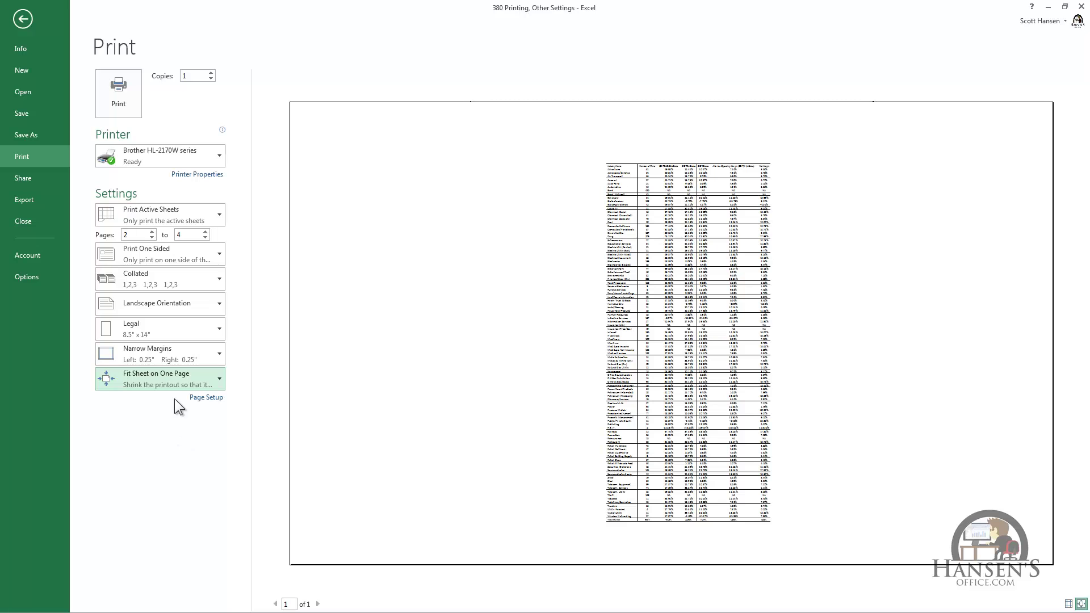
pyautogui.click(173, 373)
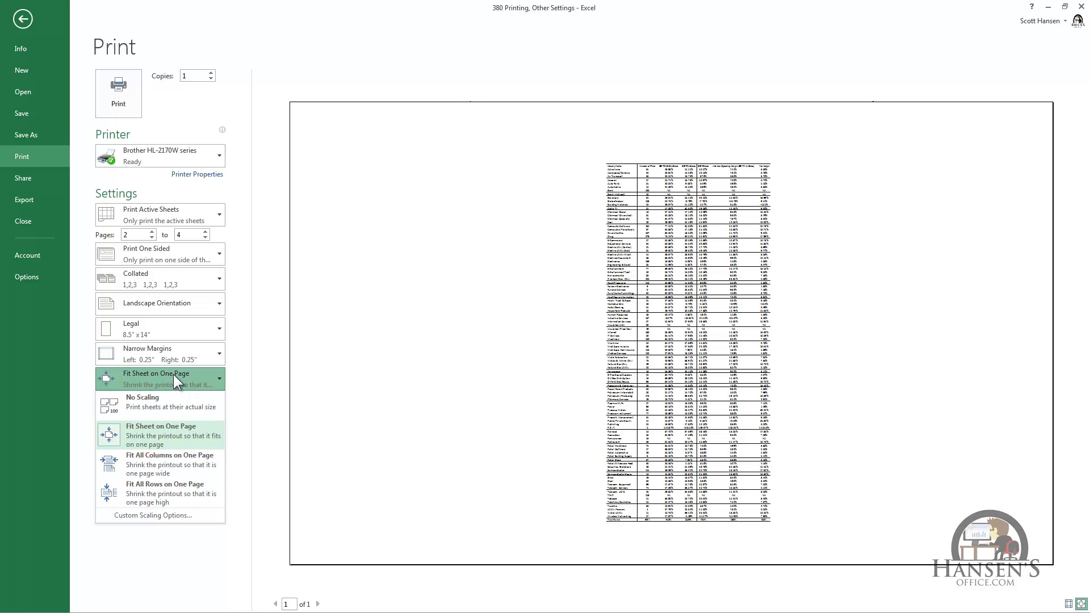
pyautogui.click(171, 456)
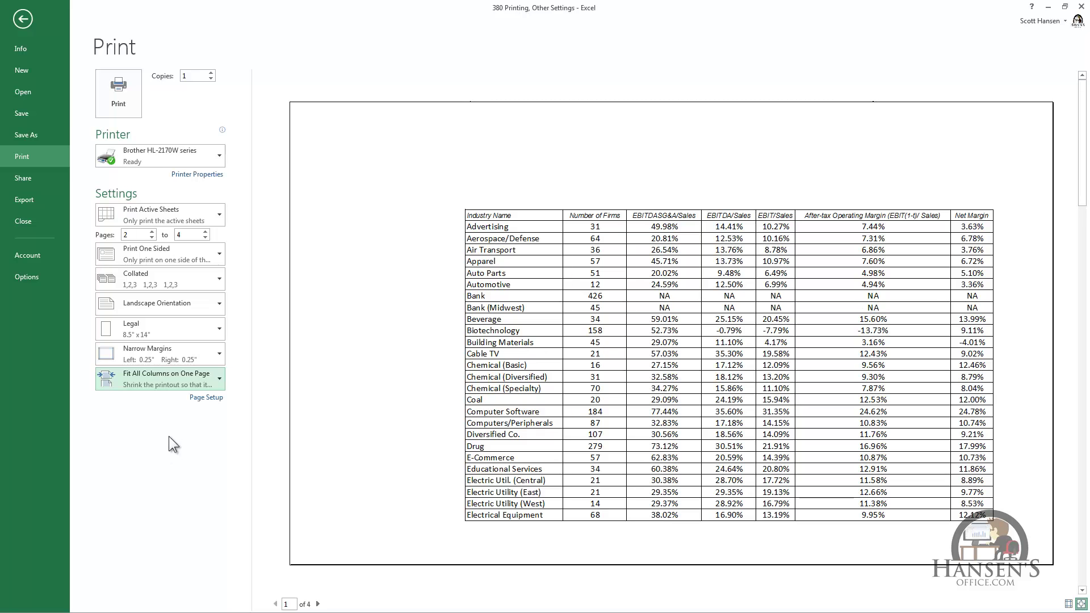
# Step: Set the print scaling to Fit All Rows on One Page
pyautogui.click(175, 373)
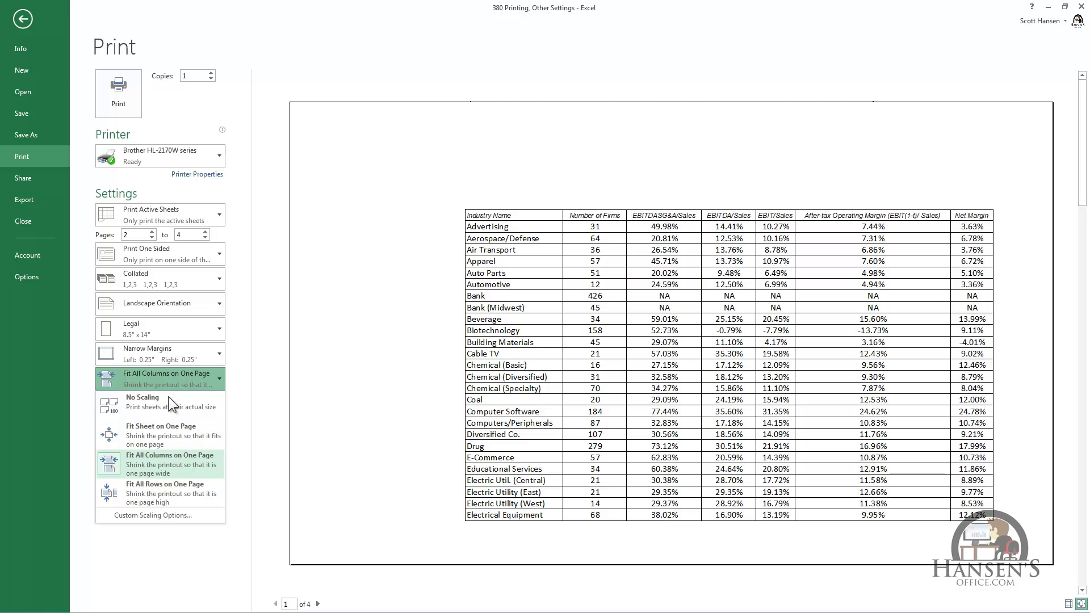
pyautogui.click(168, 483)
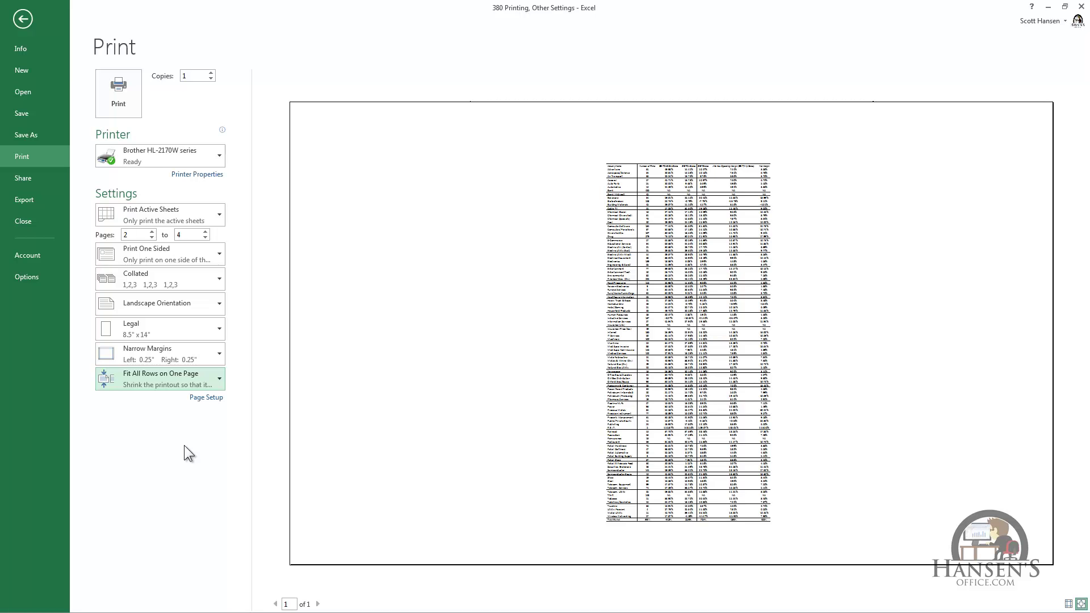
# Step: Change the page orientation to Portrait in the Page Setup dialog
pyautogui.click(210, 400)
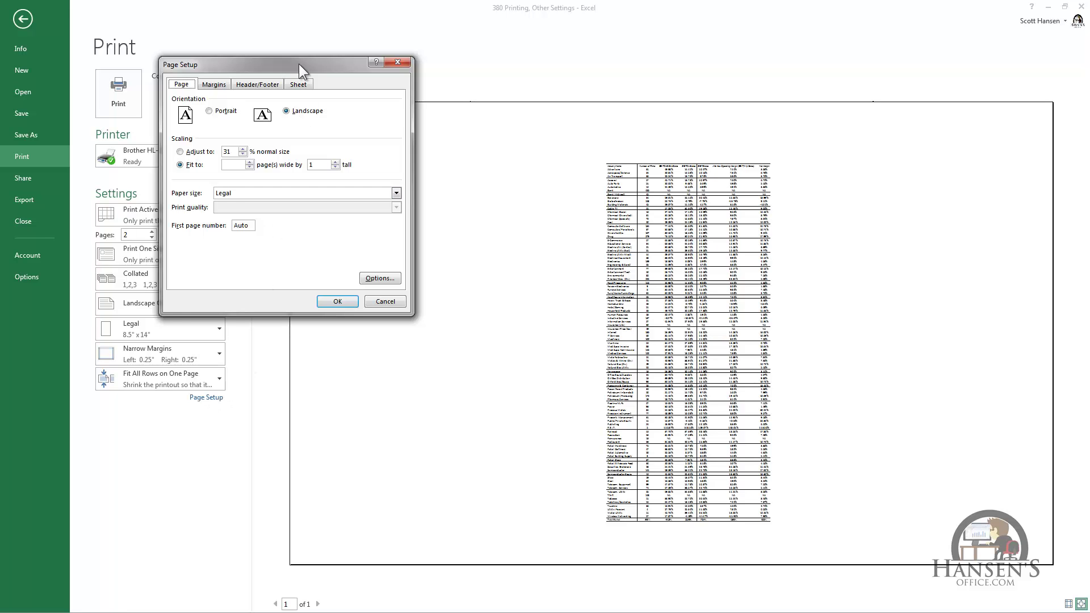
pyautogui.moveTo(299, 61); pyautogui.dragTo(455, 92)
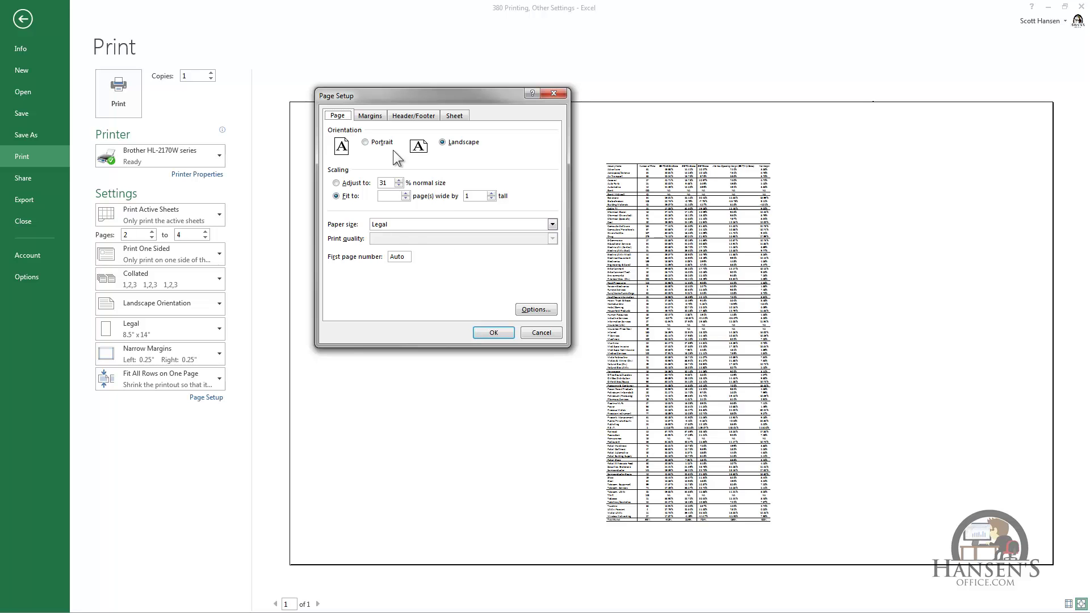
pyautogui.click(366, 141)
# Step: Try scaling to 31% of normal size and switch back to fitting by number of pages
pyautogui.click(336, 183)
pyautogui.hotkey('shift', 'Home')
pyautogui.write('31')
pyautogui.click(337, 196)
# Step: Check the paper sizes, printer properties and margin settings, and apply the page setup
pyautogui.click(552, 225)
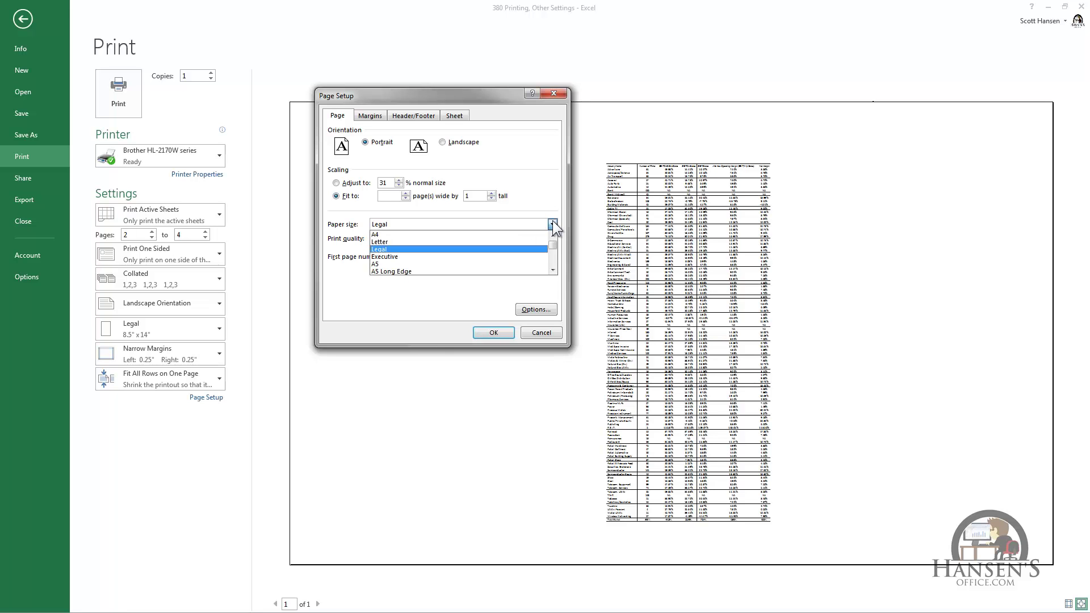
pyautogui.click(552, 222)
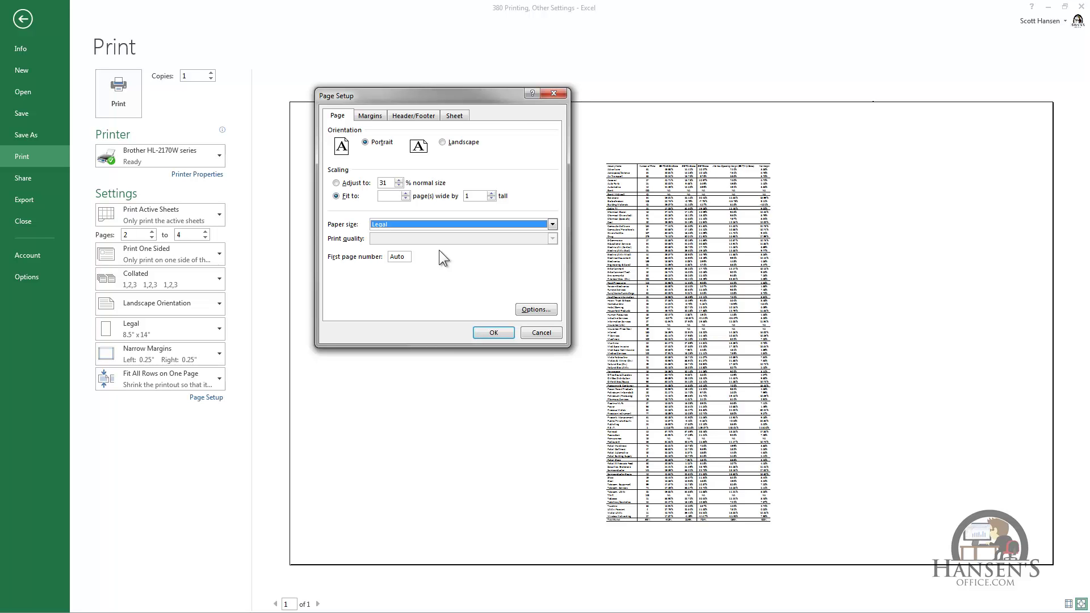
pyautogui.click(536, 309)
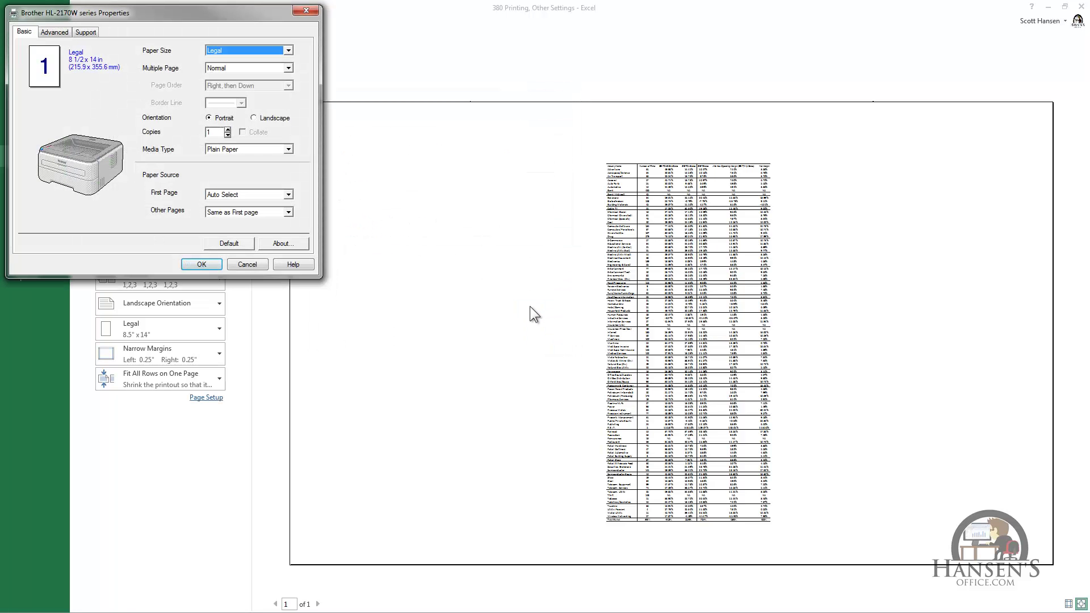
pyautogui.click(247, 264)
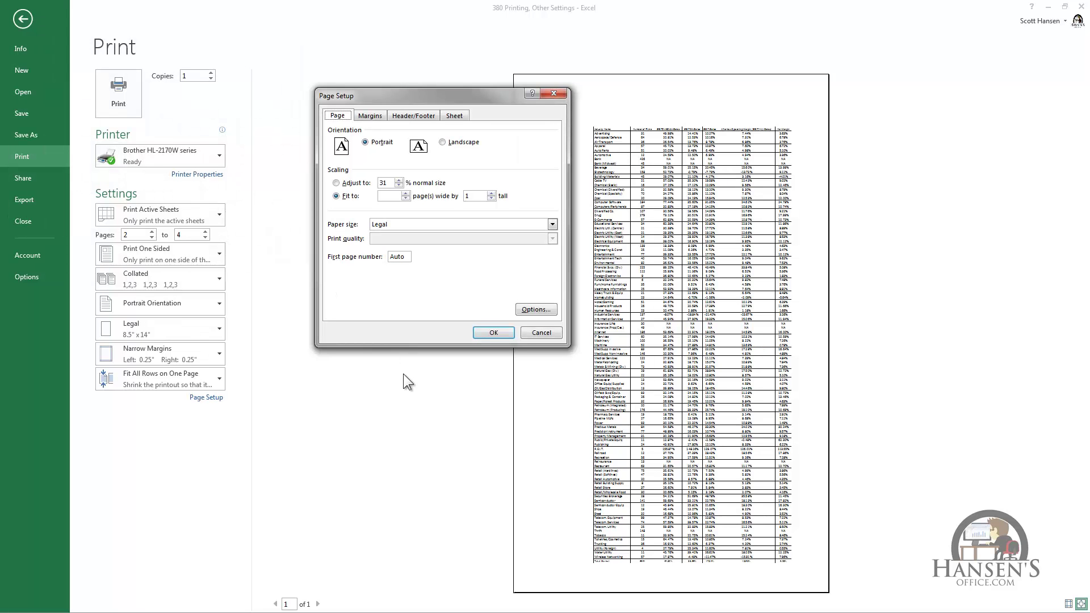
pyautogui.click(370, 117)
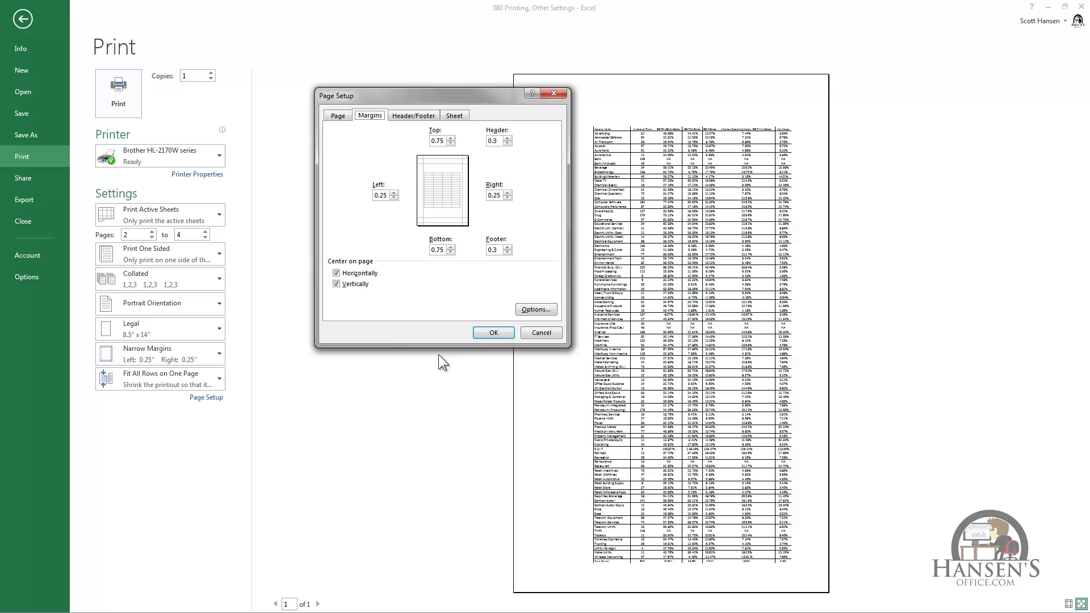
pyautogui.click(506, 332)
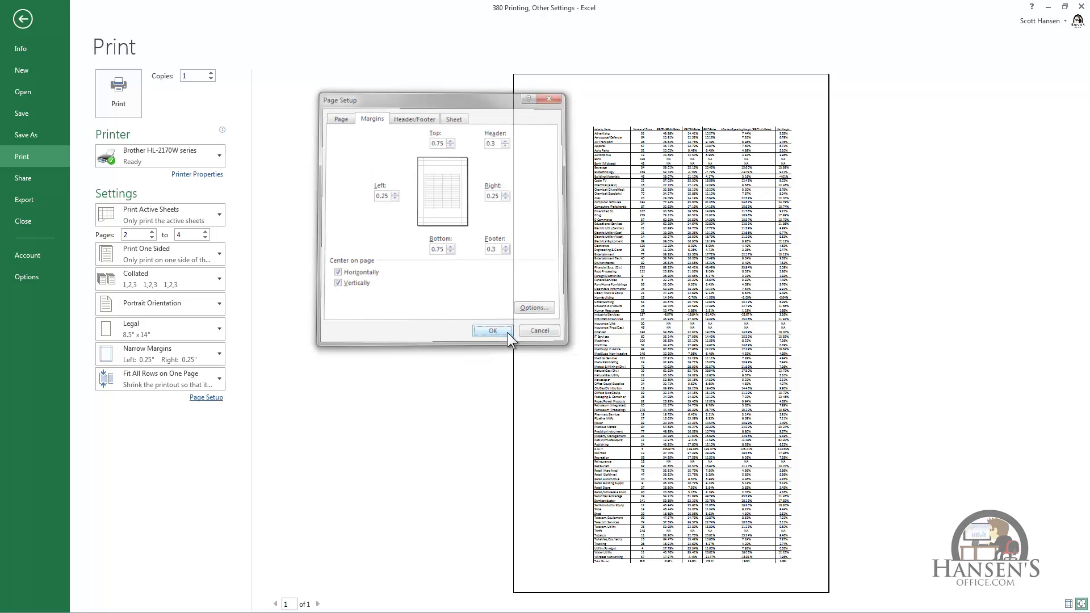